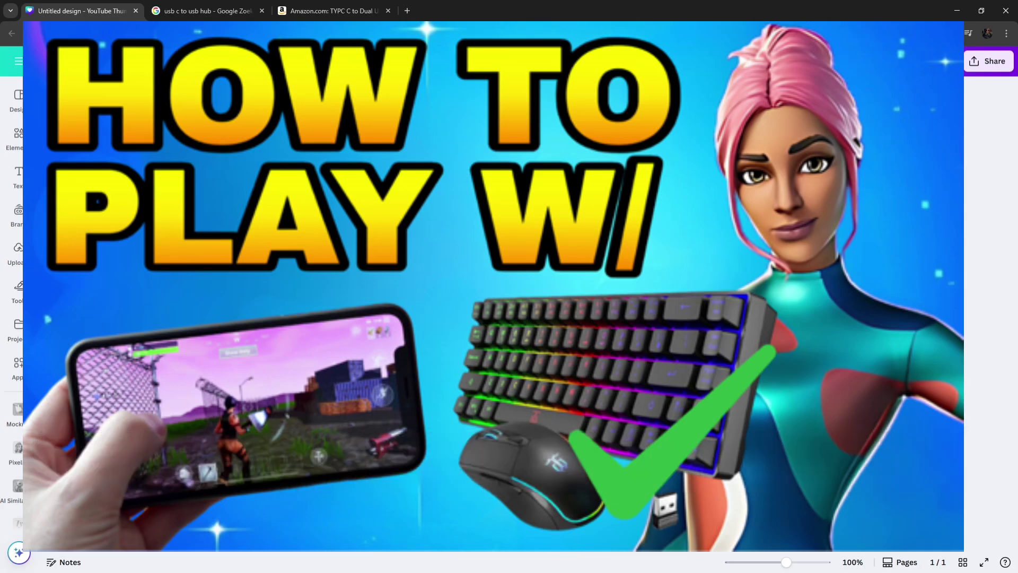
# Bring up the 'usb c to usb hub' image results with the €56 StarTech 4-port hub showing.
pyautogui.click(224, 10)
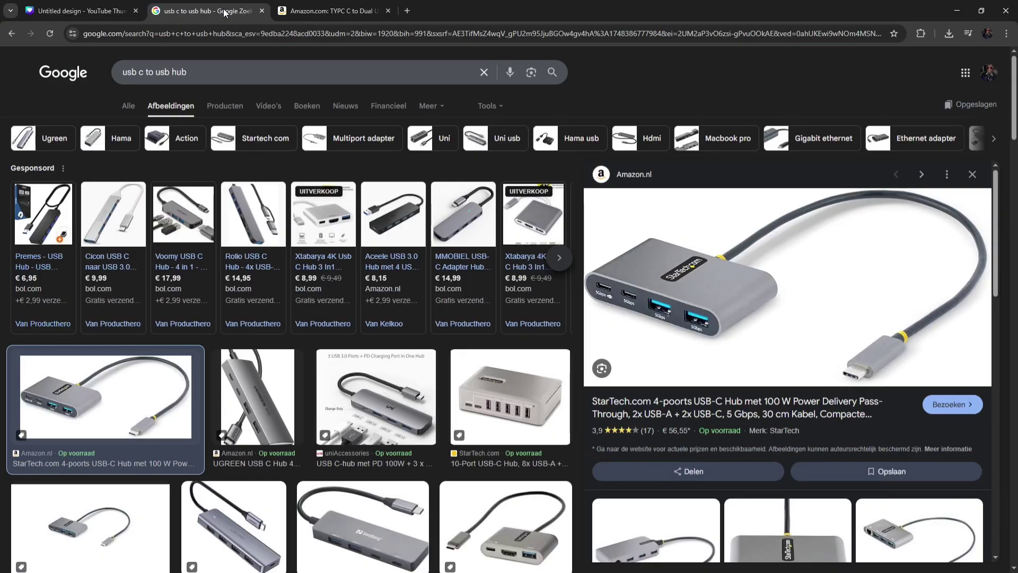
pyautogui.click(160, 71)
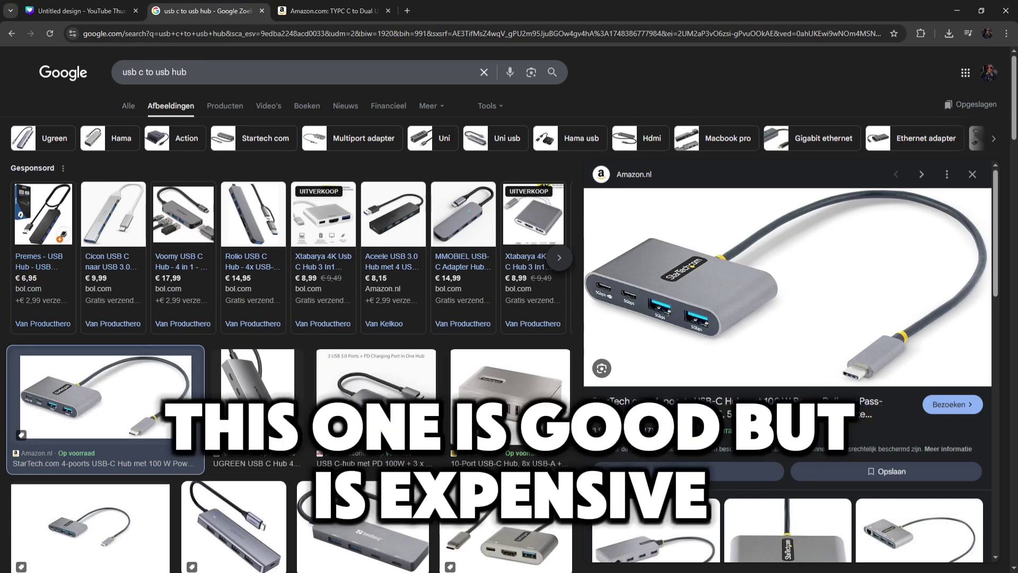
pyautogui.scroll(-1, 416, 406)
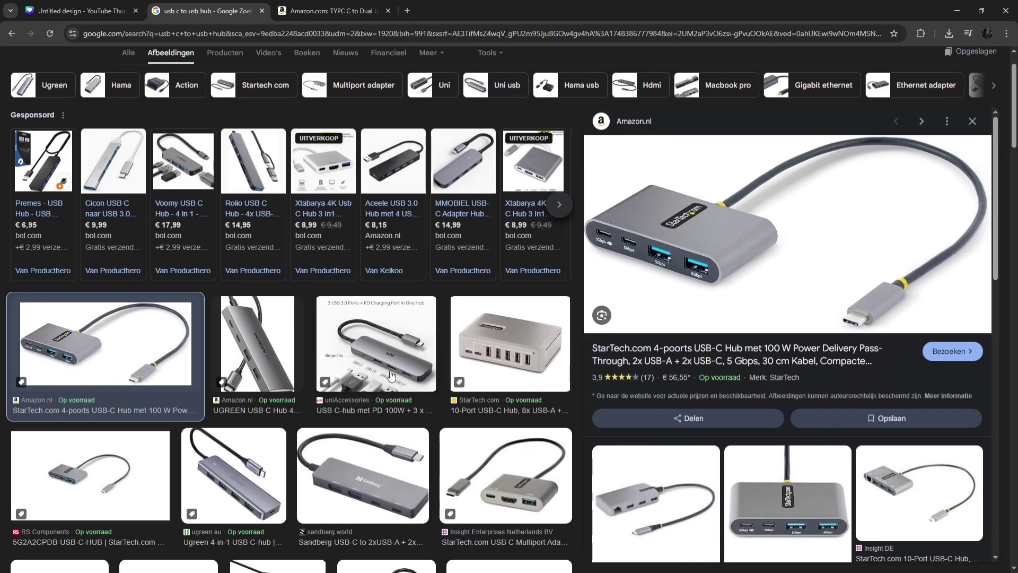
pyautogui.scroll(1, 416, 405)
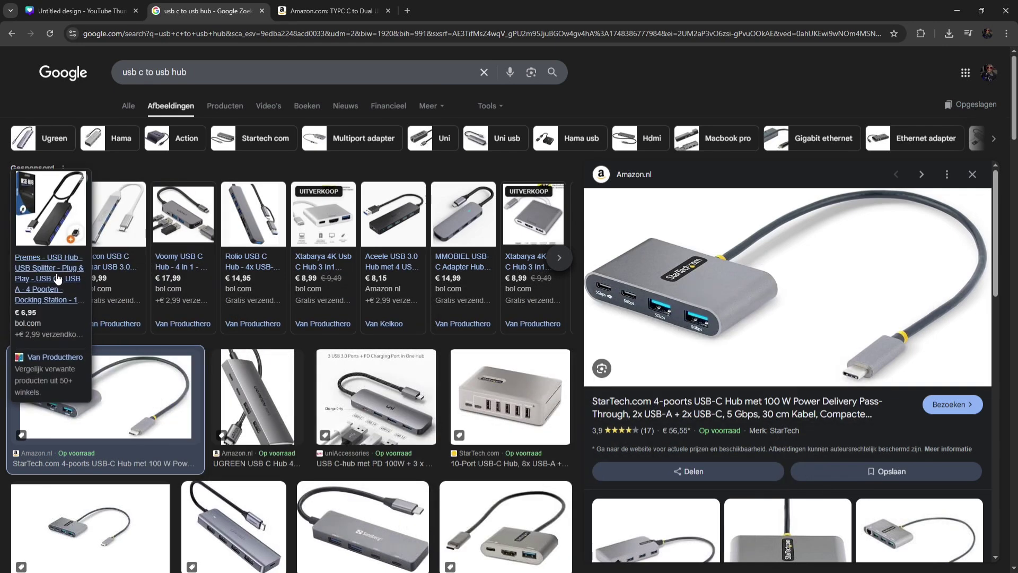
pyautogui.scroll(-2, 310, 357)
pyautogui.scroll(-1, 311, 357)
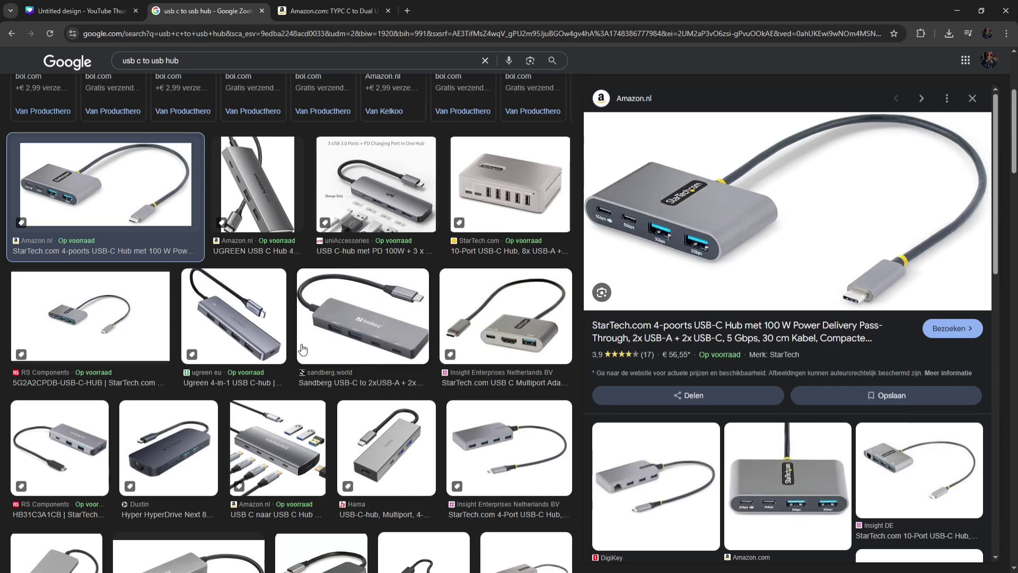
# Preview the €14 Ugreen 4-in-1 USB-C hub result in the side panel.
pyautogui.click(263, 336)
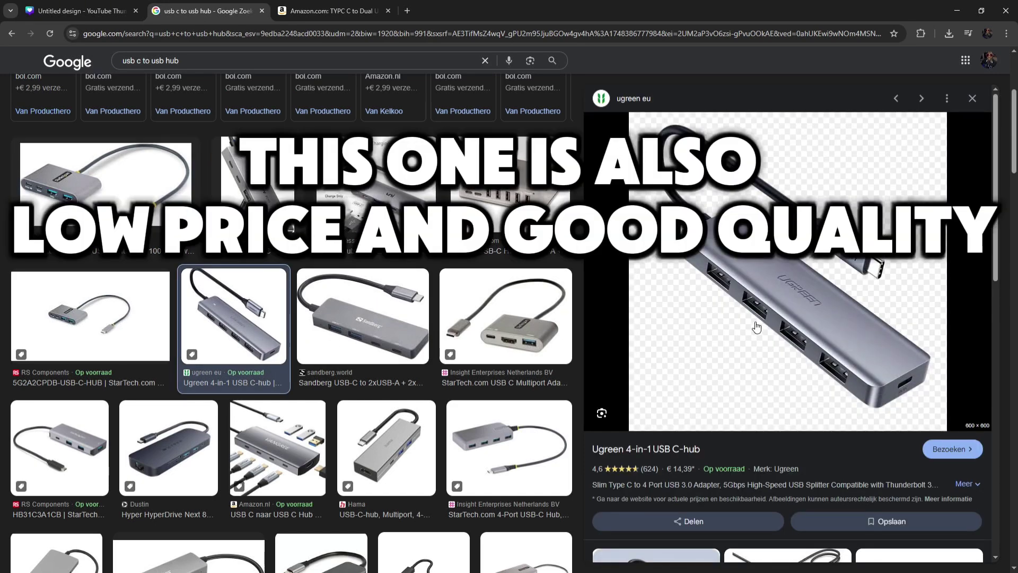